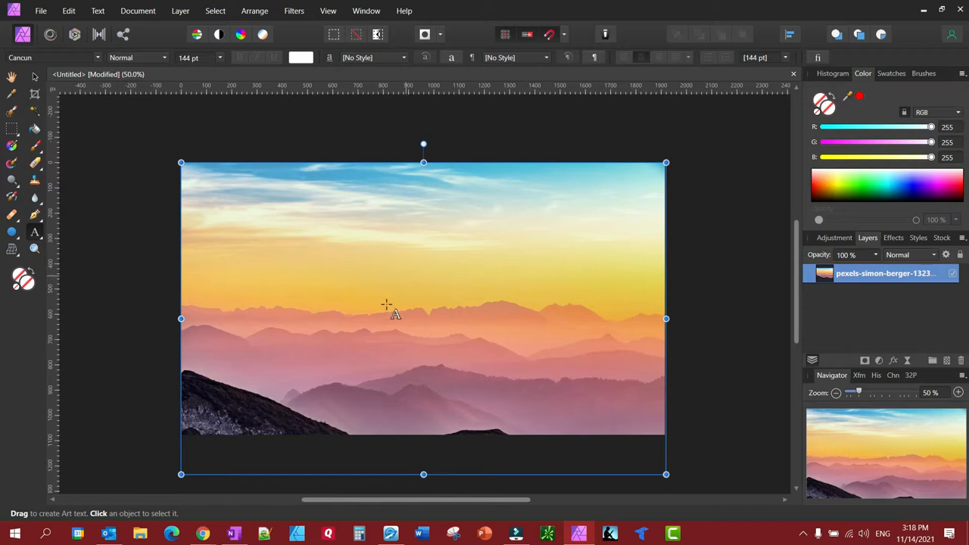
Step: Add the art text "MINUTE" in white on the upper part of the sunset photo
{"action": "left_click", "coordinate": [257, 265]}
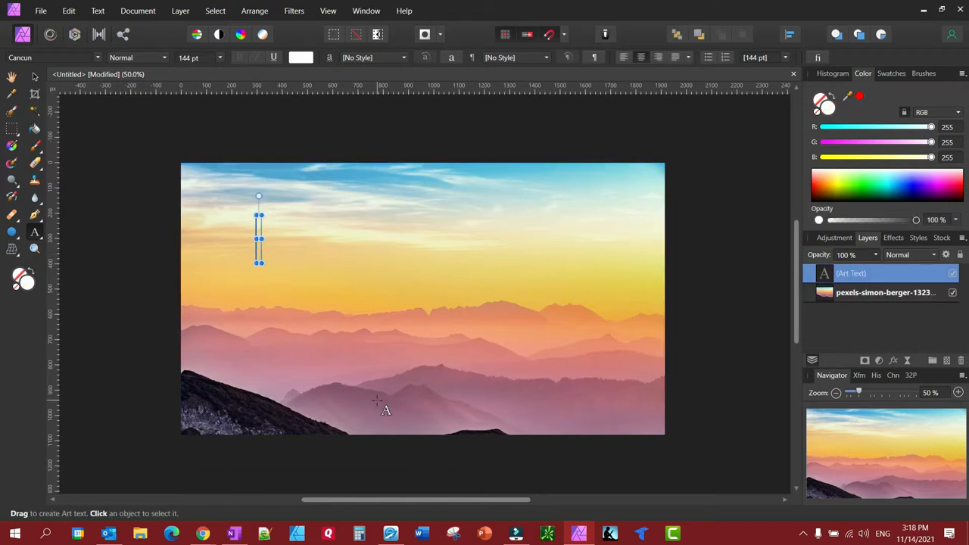
{"action": "type", "text": "MINUTE"}
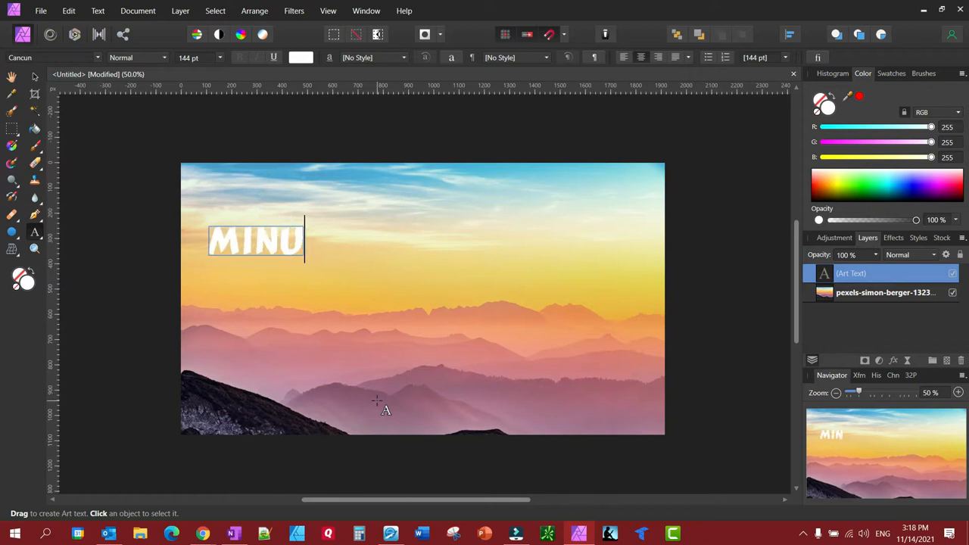
{"action": "key", "text": "Escape"}
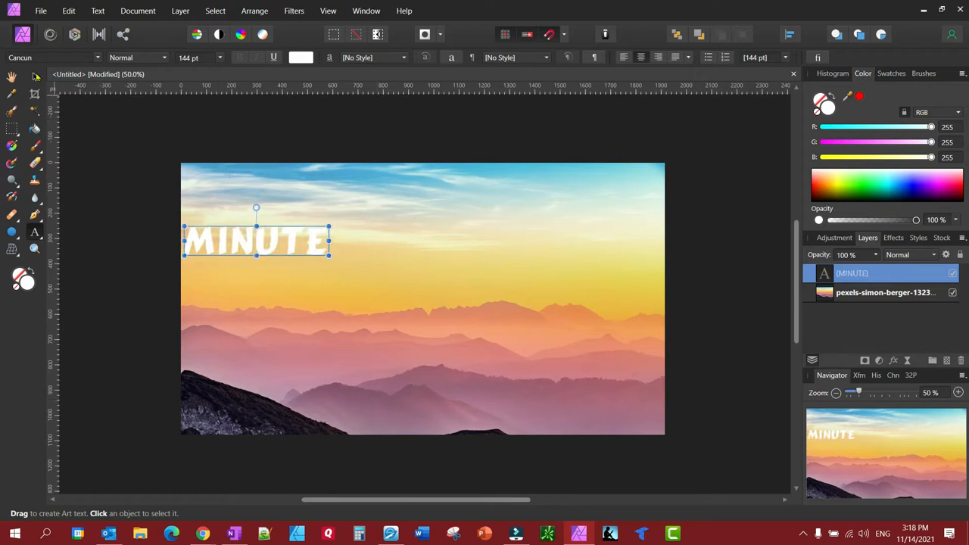
Step: Enlarge the MINUTE text to about 389 pt and centre it horizontally across the photo's upper half
{"action": "left_click", "coordinate": [35, 77]}
{"action": "left_click_drag", "start_coordinate": [262, 246], "coordinate": [428, 270]}
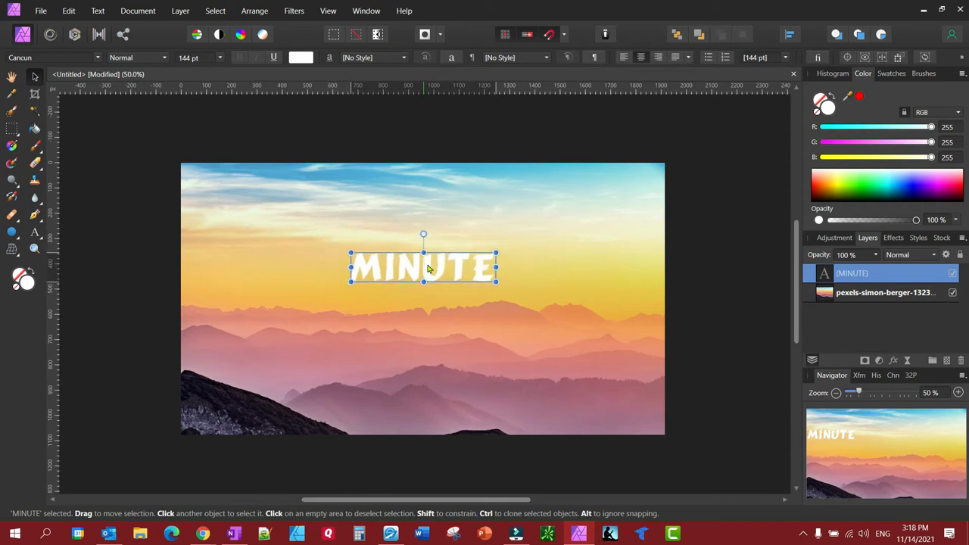
{"action": "left_click_drag", "start_coordinate": [352, 251], "coordinate": [234, 205]}
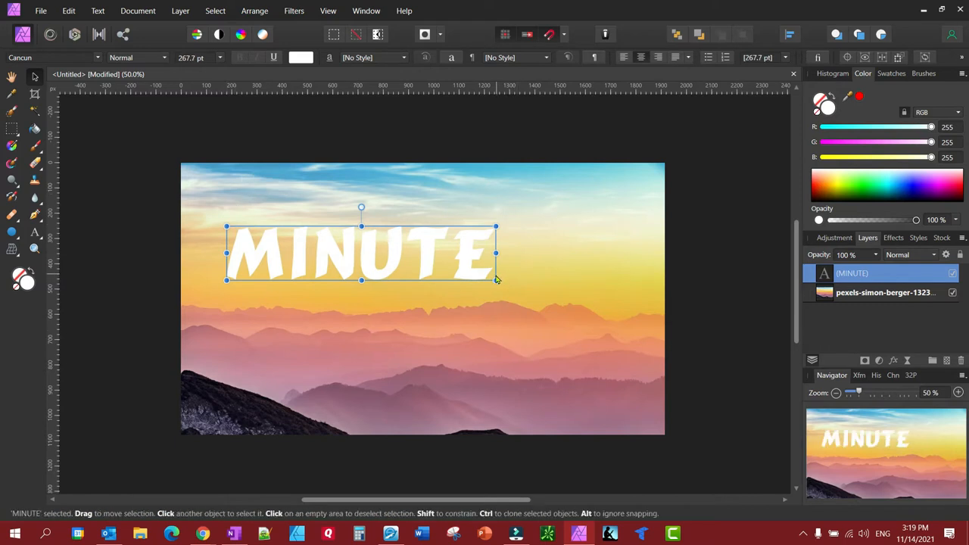
{"action": "left_click_drag", "start_coordinate": [495, 280], "coordinate": [618, 304]}
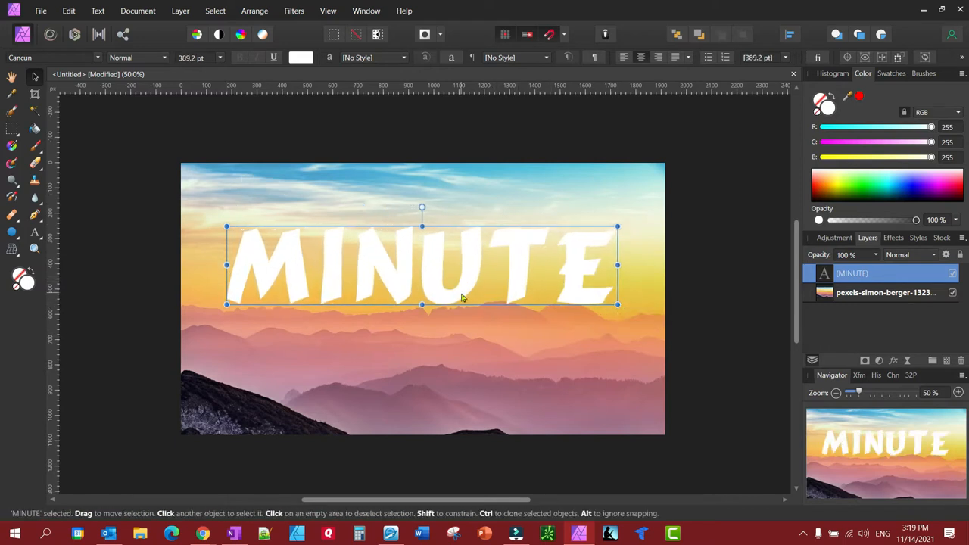
{"action": "mouse_move", "coordinate": [453, 282]}
{"action": "left_mouse_down"}
{"action": "mouse_move", "coordinate": [432, 281]}
{"action": "mouse_move", "coordinate": [456, 283]}
{"action": "left_mouse_up"}
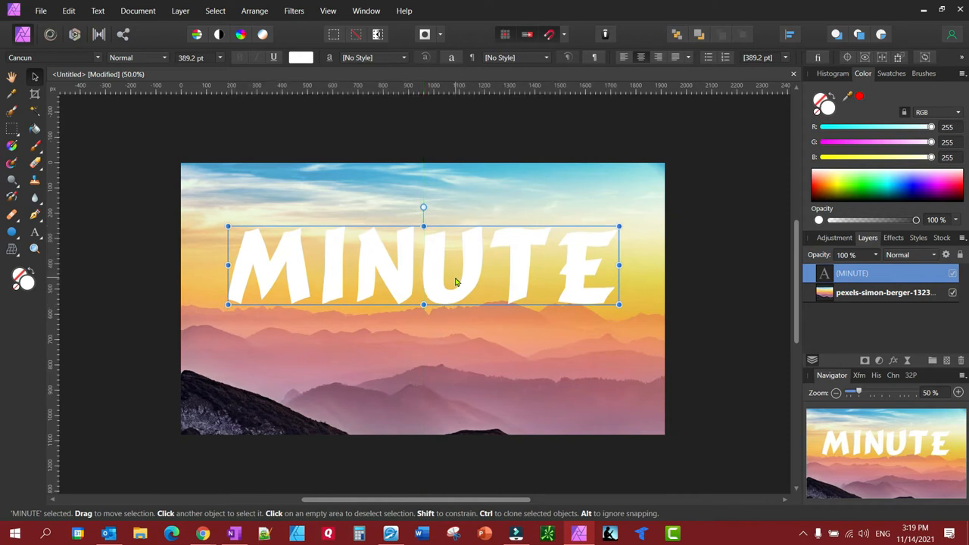
Step: Add a black outline layer effect with a radius of about 11.3 px to the MINUTE text
{"action": "left_click", "coordinate": [455, 282]}
{"action": "left_click", "coordinate": [893, 361]}
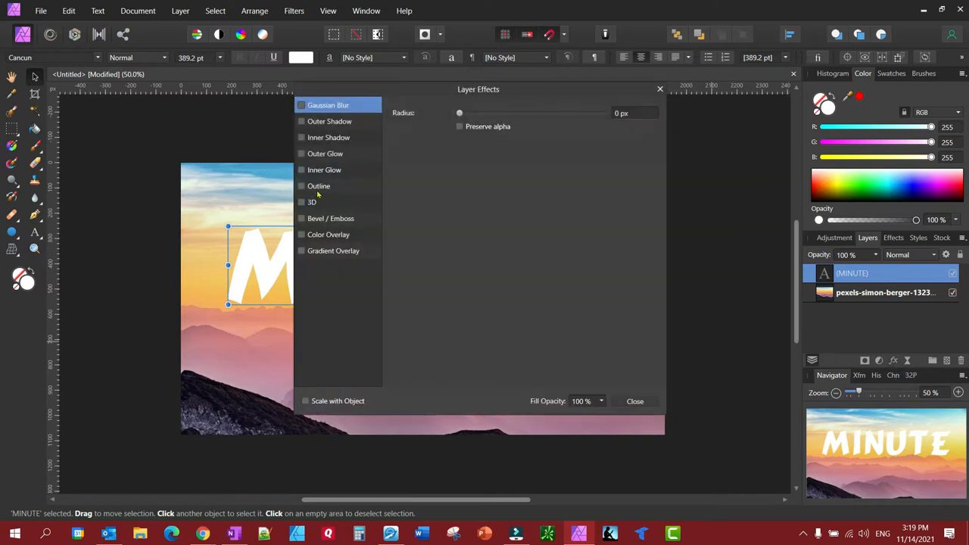
{"action": "left_click", "coordinate": [315, 188]}
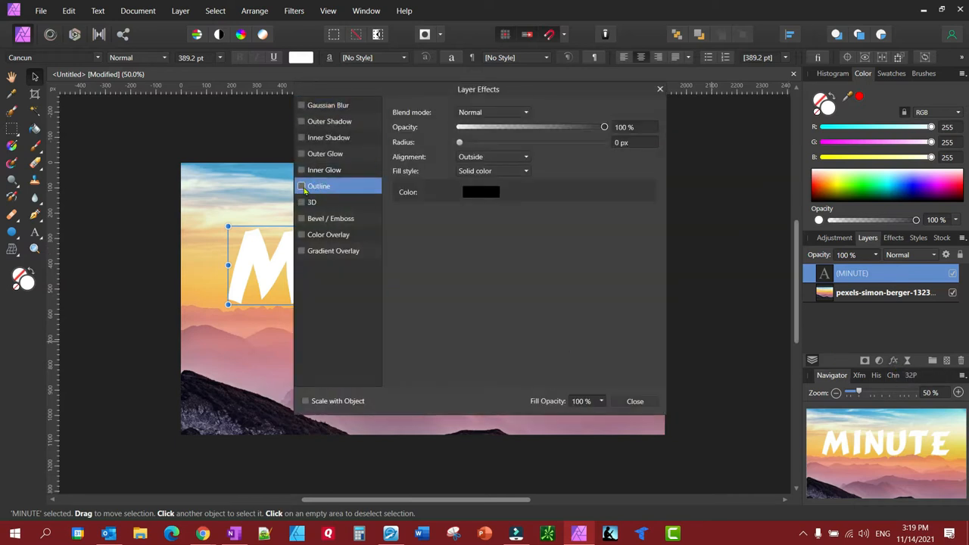
{"action": "left_click", "coordinate": [301, 187]}
{"action": "left_click_drag", "start_coordinate": [459, 143], "coordinate": [525, 159]}
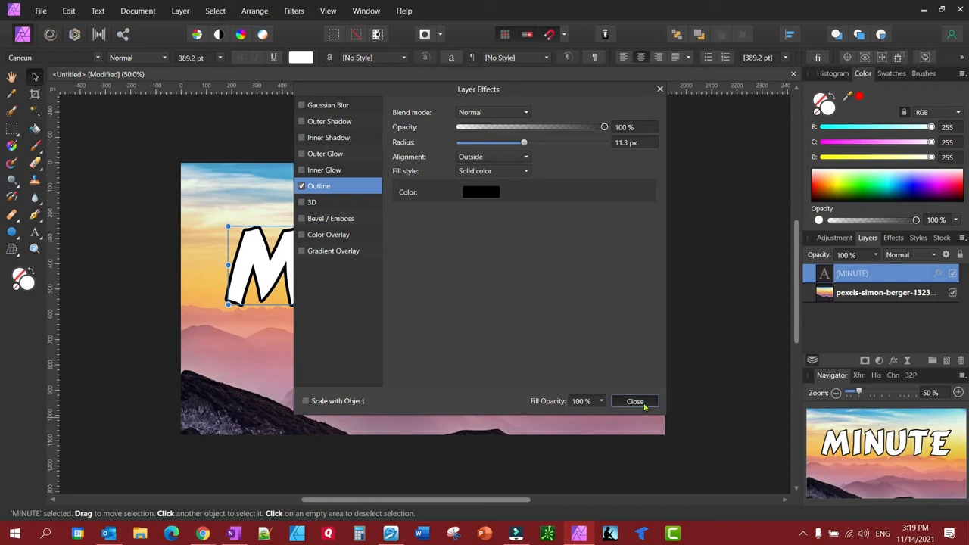
{"action": "left_click", "coordinate": [636, 401]}
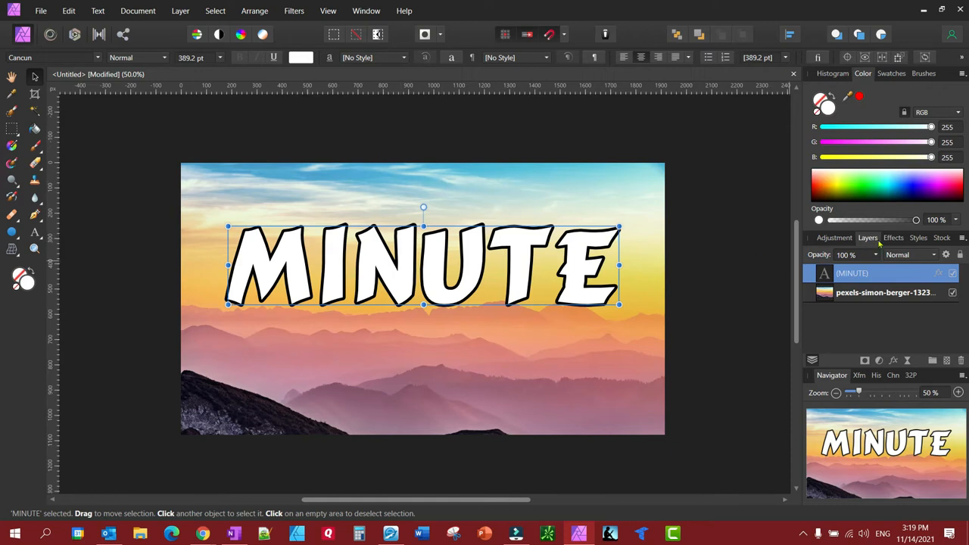
Step: Group the MINUTE text layer and enable an outline effect in red (RGB 255, 0, 0) on the group
{"action": "right_click", "coordinate": [833, 278]}
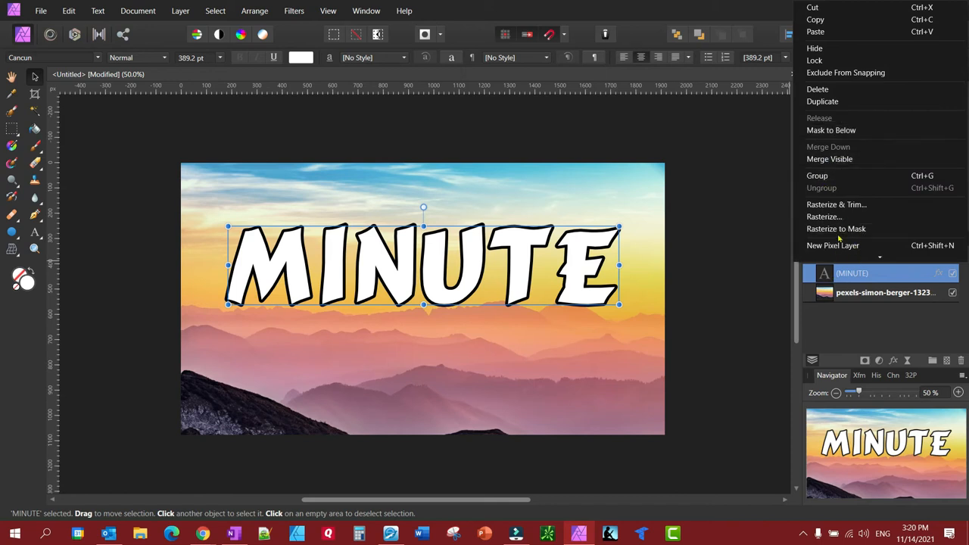
{"action": "left_click", "coordinate": [825, 179]}
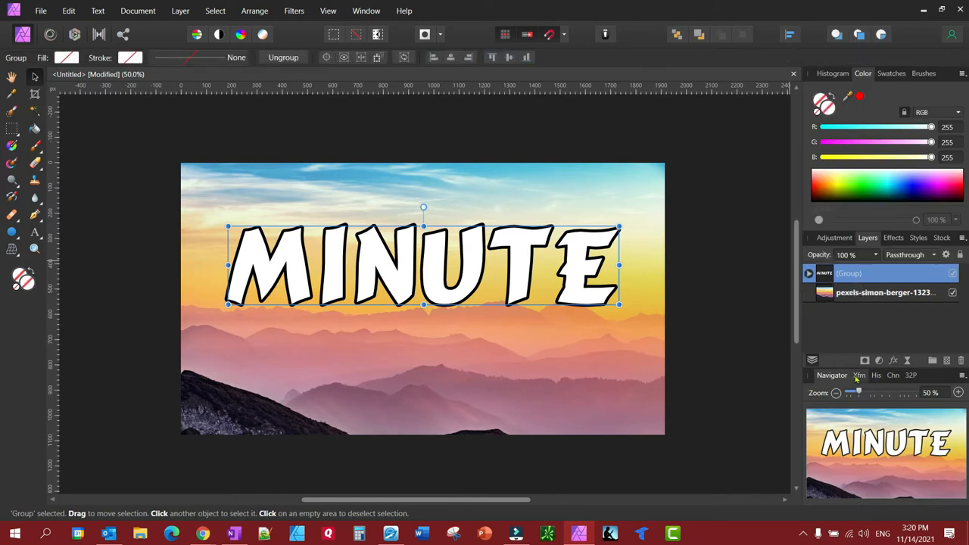
{"action": "left_click", "coordinate": [893, 361]}
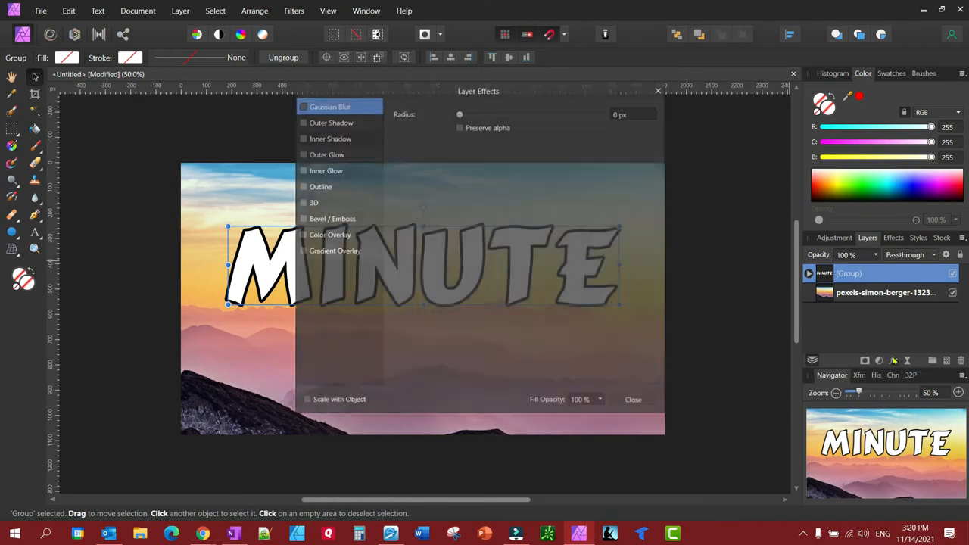
{"action": "left_click", "coordinate": [324, 187]}
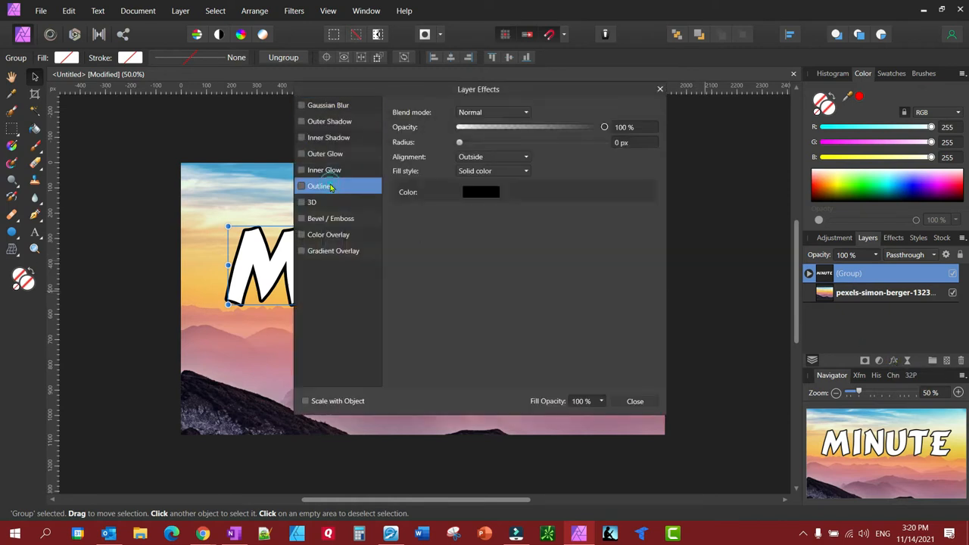
{"action": "left_click", "coordinate": [301, 187]}
{"action": "left_click", "coordinate": [484, 193]}
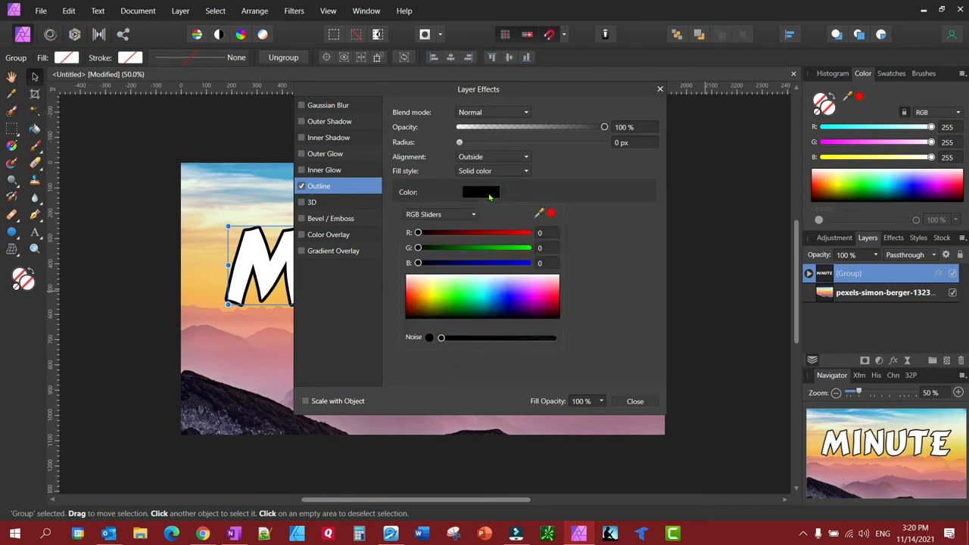
{"action": "left_click", "coordinate": [553, 215]}
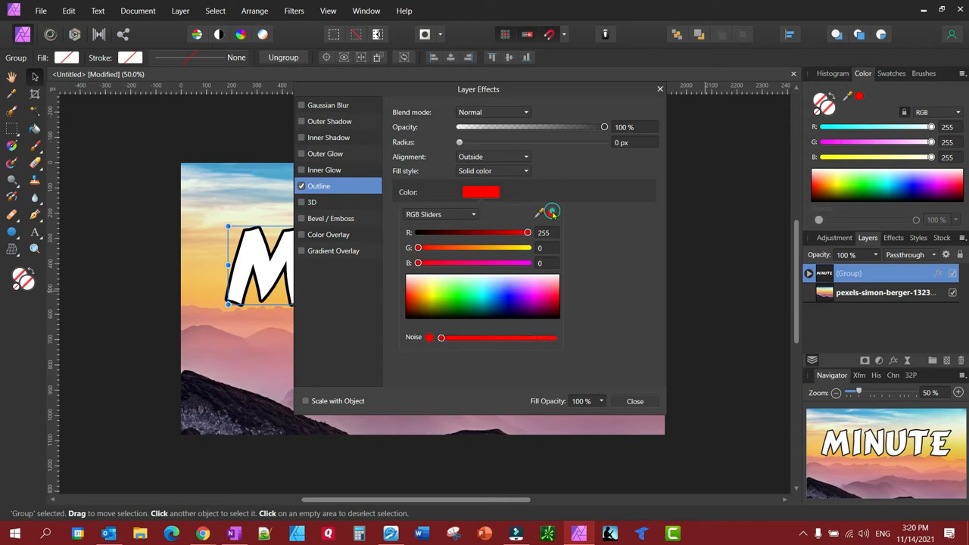
Step: Set the group's red outline radius to about 12.2 px and wrap the outlined group in another group
{"action": "left_click", "coordinate": [458, 145]}
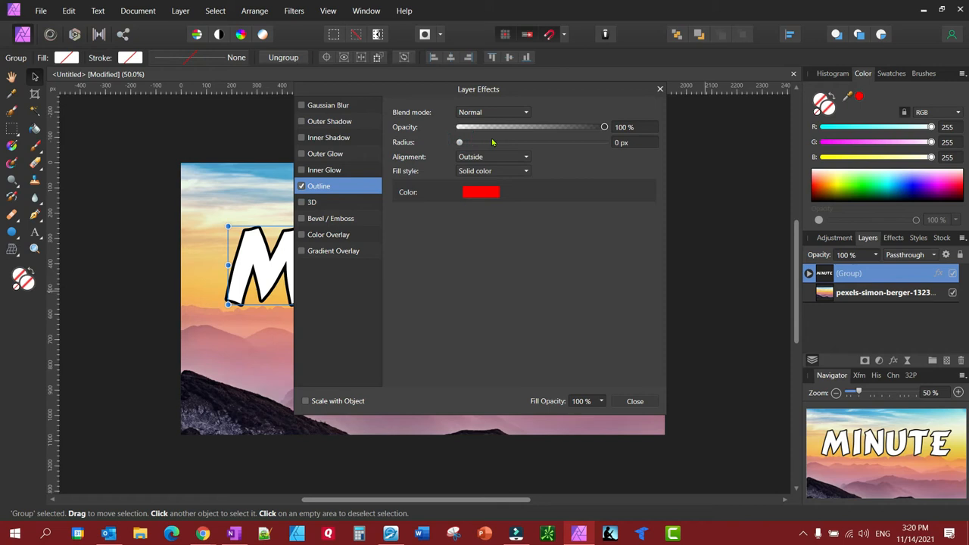
{"action": "left_click_drag", "start_coordinate": [459, 143], "coordinate": [527, 159]}
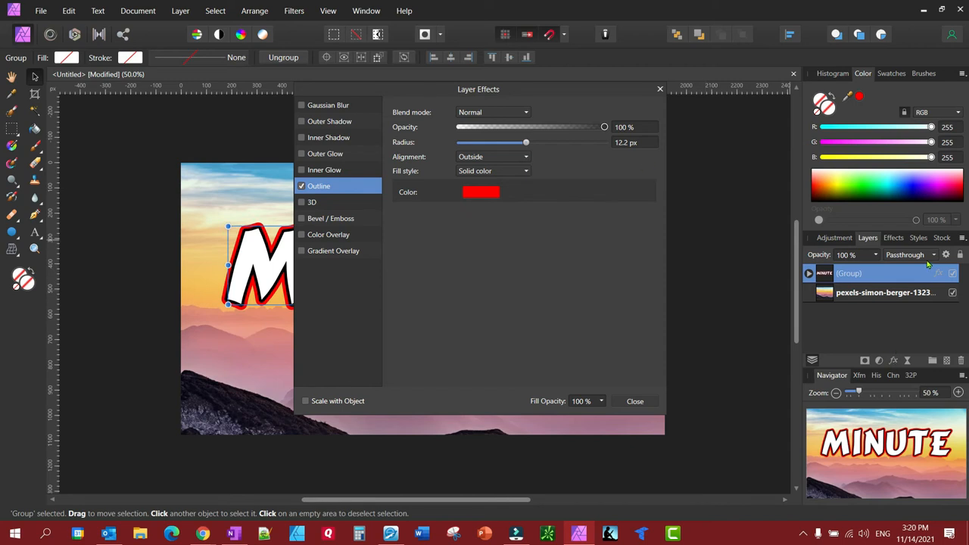
{"action": "left_click", "coordinate": [808, 273]}
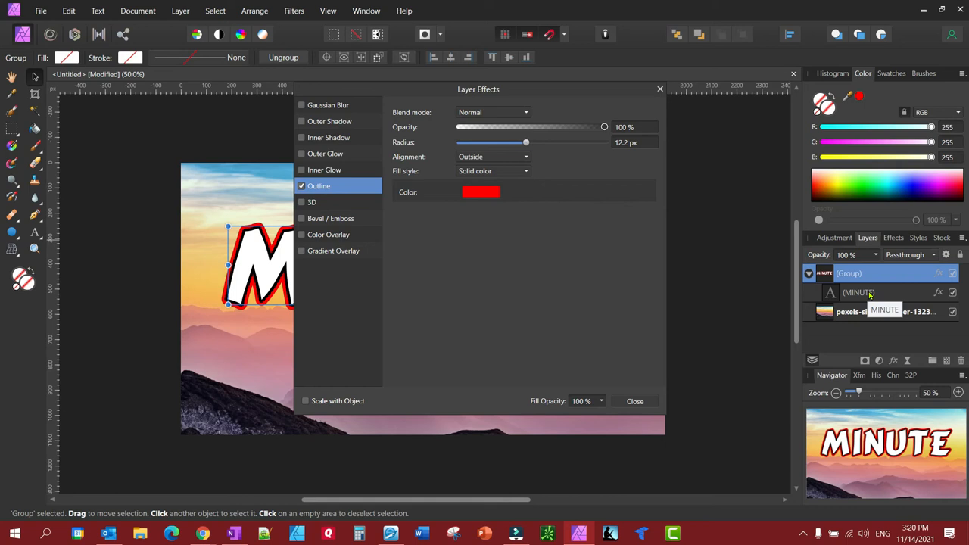
{"action": "left_click", "coordinate": [808, 274]}
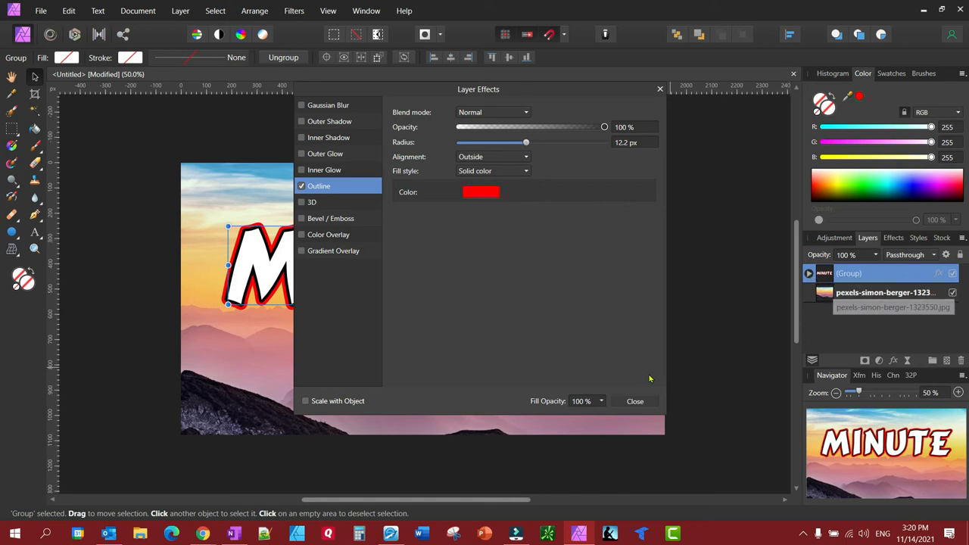
{"action": "left_click", "coordinate": [634, 401]}
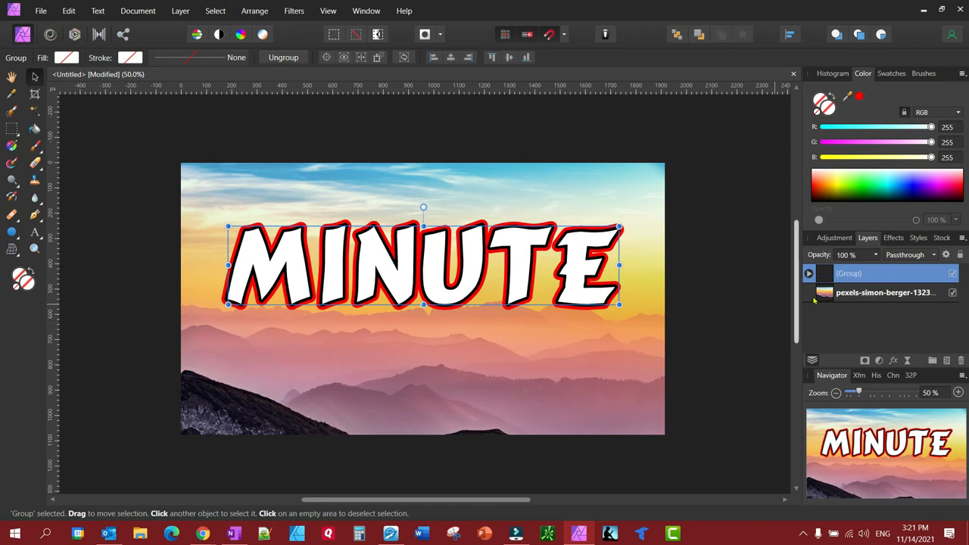
Step: Check the nested group's contents and enable an outline effect in green (RGB 0, 255, 0) on the outer group
{"action": "left_click", "coordinate": [808, 274]}
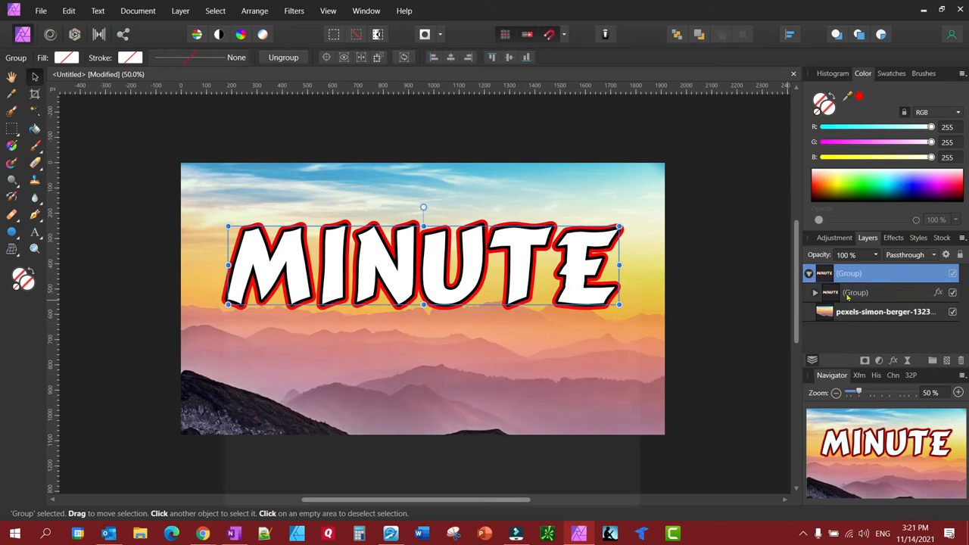
{"action": "left_click", "coordinate": [815, 293]}
{"action": "left_click", "coordinate": [813, 294]}
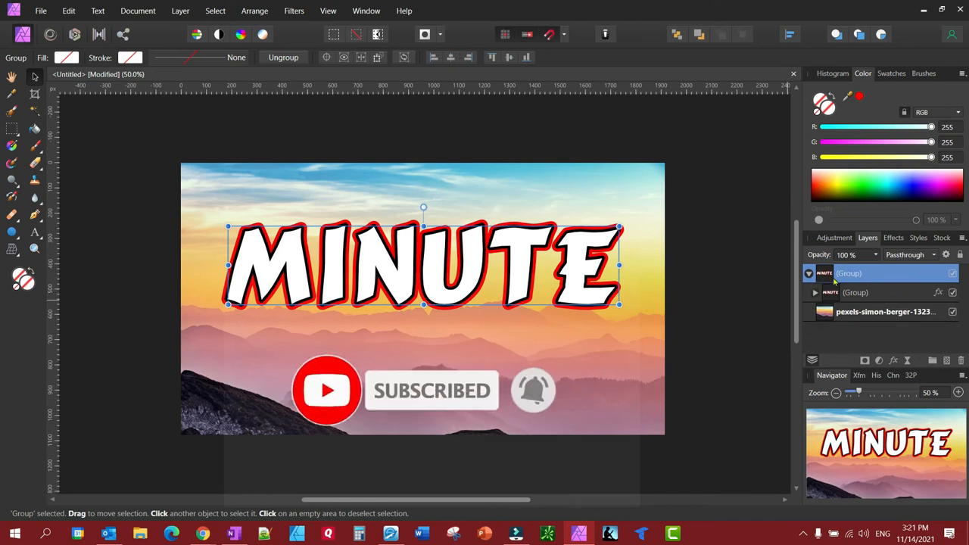
{"action": "left_click", "coordinate": [808, 274]}
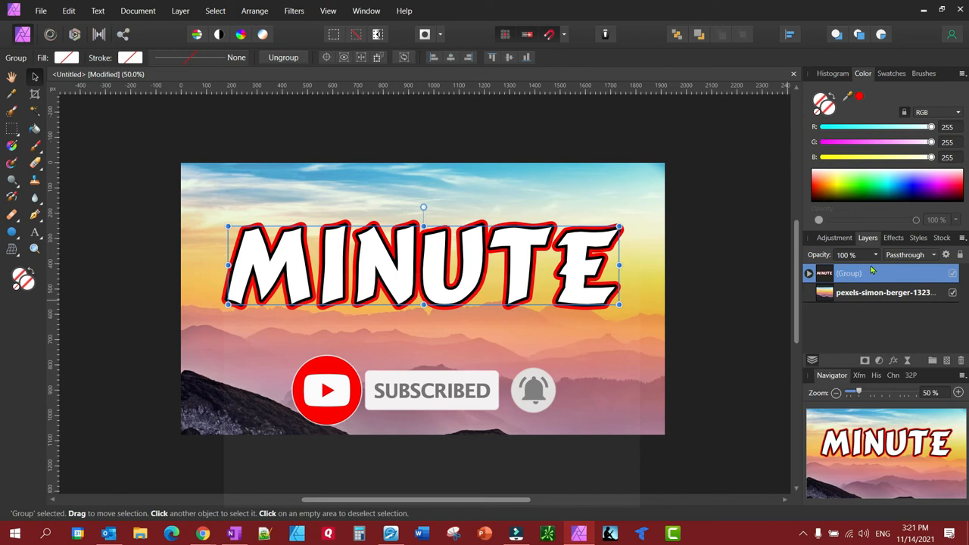
{"action": "left_click", "coordinate": [893, 361]}
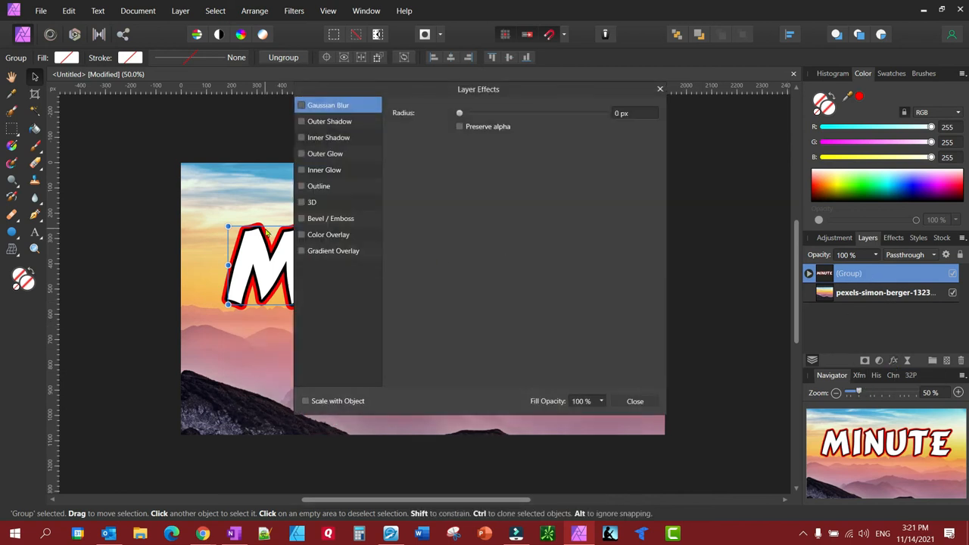
{"action": "left_click", "coordinate": [323, 185]}
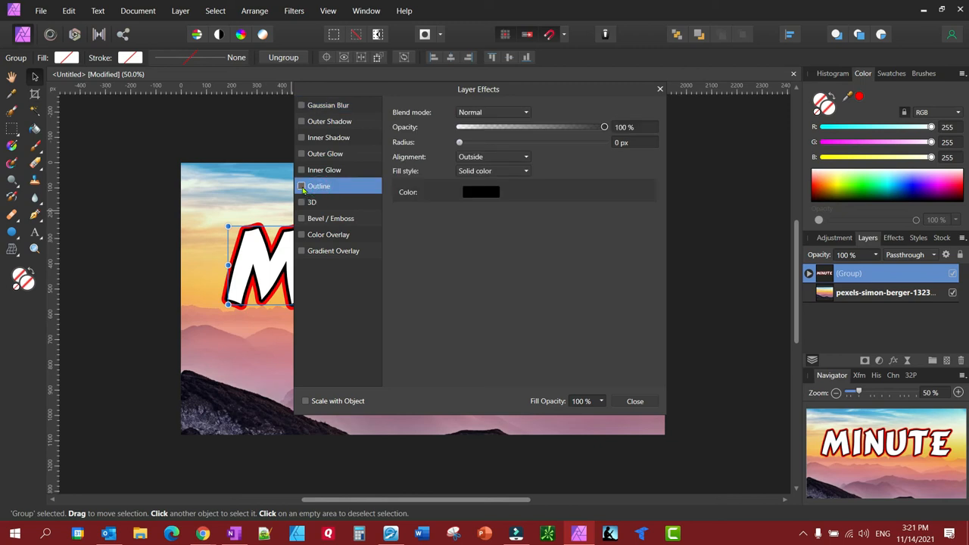
{"action": "left_click", "coordinate": [494, 195]}
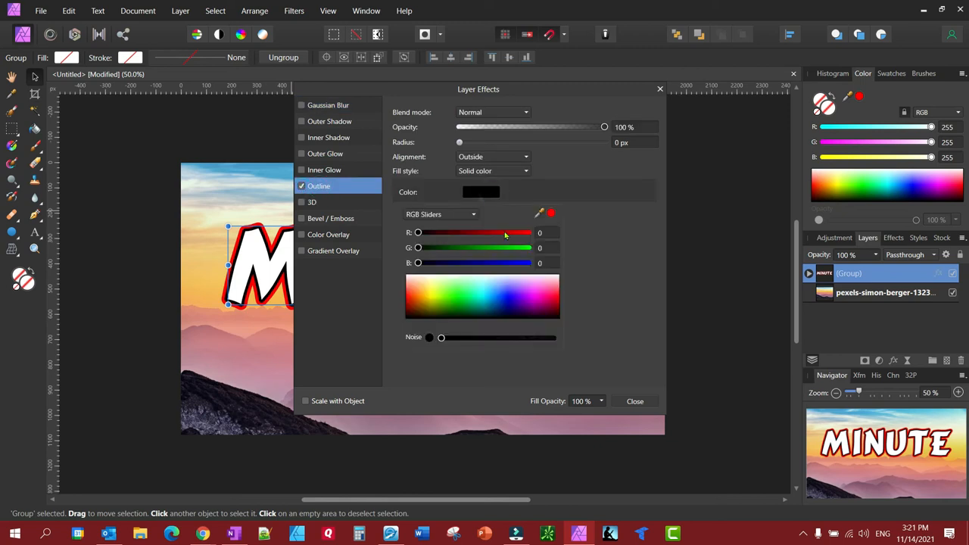
{"action": "left_click", "coordinate": [532, 249]}
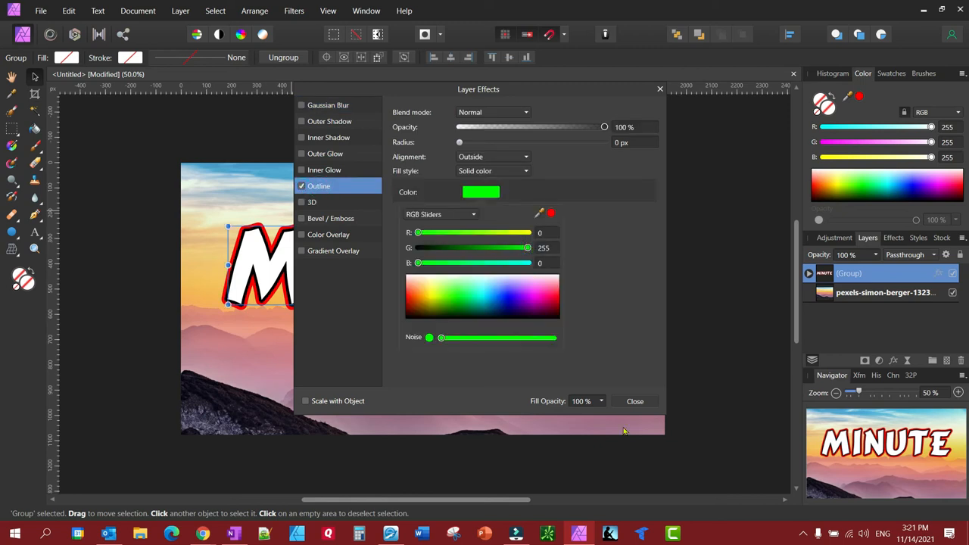
Step: Set the outer group's green outline radius to about 11.3 px and close the layer effects
{"action": "left_click", "coordinate": [459, 144]}
{"action": "left_click_drag", "start_coordinate": [459, 142], "coordinate": [672, 158]}
{"action": "left_click_drag", "start_coordinate": [610, 166], "coordinate": [525, 151]}
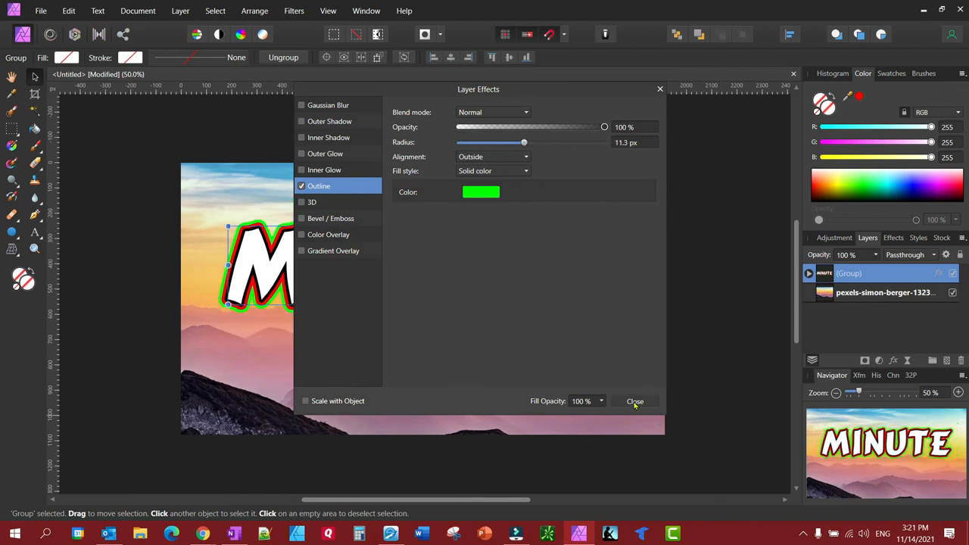
{"action": "left_click", "coordinate": [635, 402]}
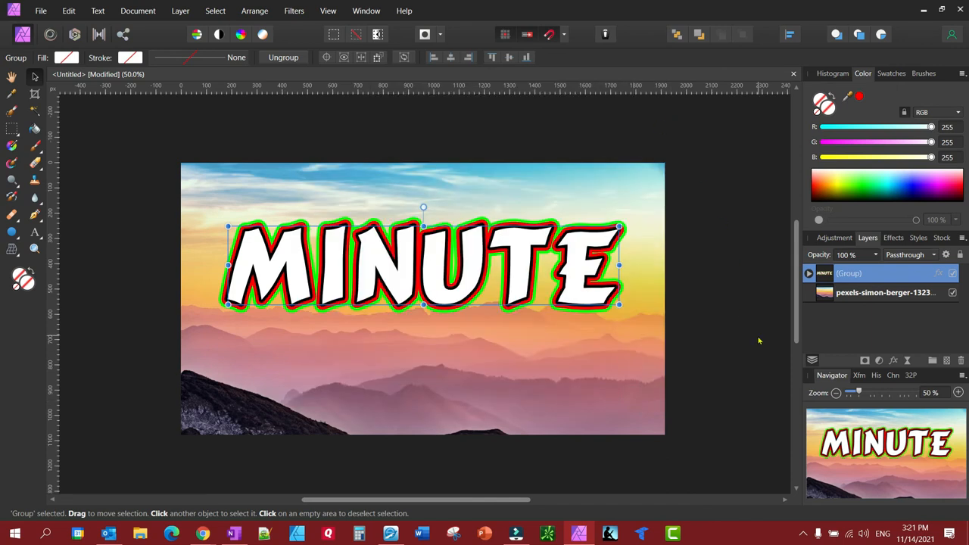